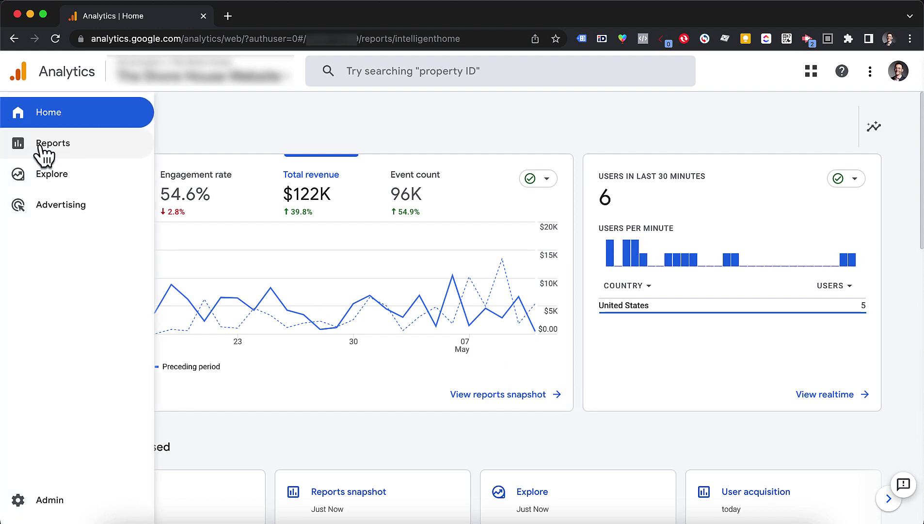
Step: Open the Events report under Reports > Life cycle > Engagement to see event counts and users
{"action": "left_click", "coordinate": [40, 145]}
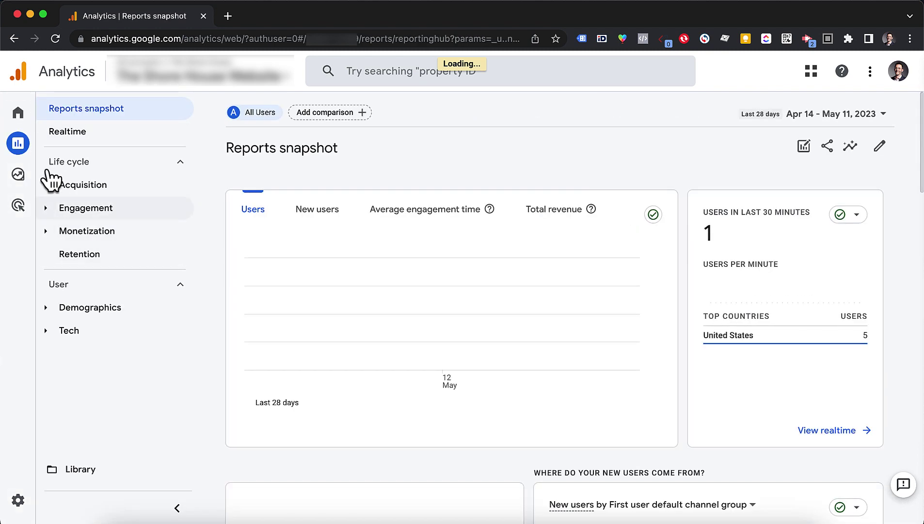
{"action": "left_click", "coordinate": [50, 213]}
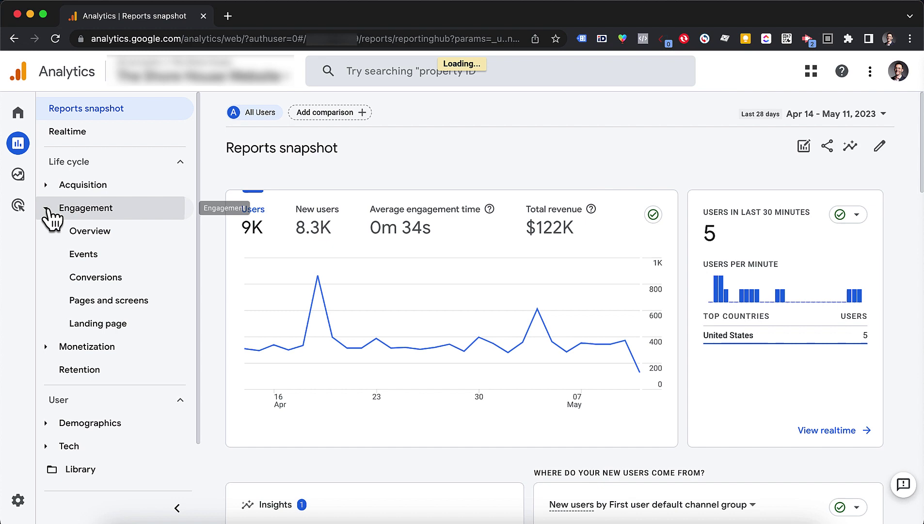
{"action": "left_click", "coordinate": [86, 257]}
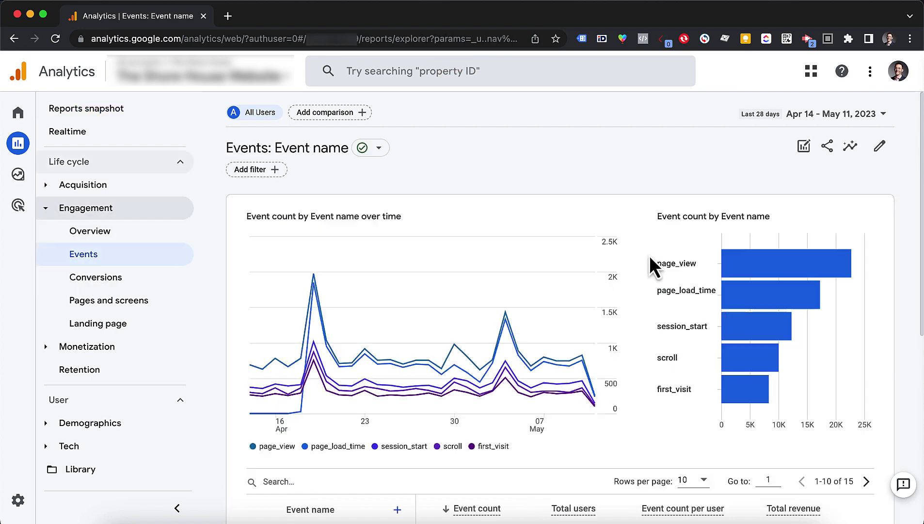
{"action": "scroll", "coordinate": [649, 256], "scroll_direction": "down", "scroll_amount": 3}
{"action": "scroll", "coordinate": [649, 256], "scroll_direction": "down", "scroll_amount": 5}
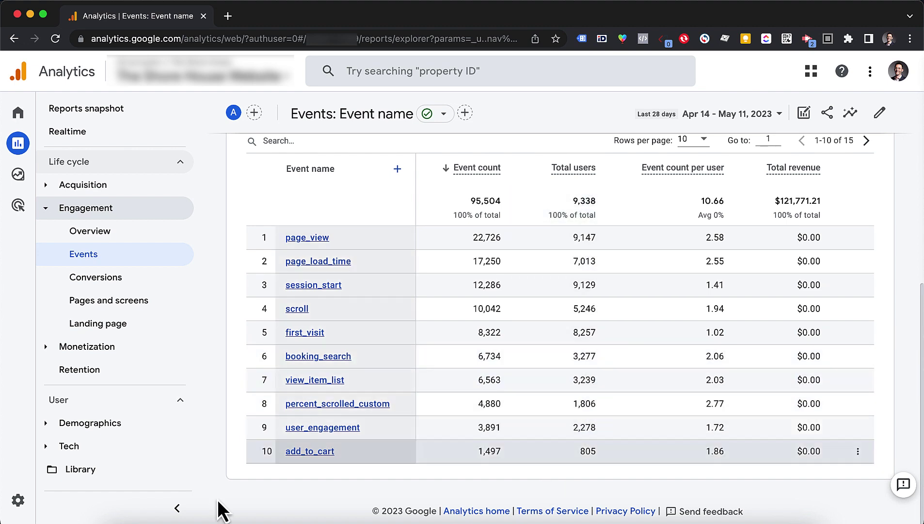
Step: Compute 3277 ÷ 9338 in Calculator (about 0.351, roughly 35% of users), then return to Chrome
{"action": "left_click", "coordinate": [137, 518]}
{"action": "type", "text": "3"}
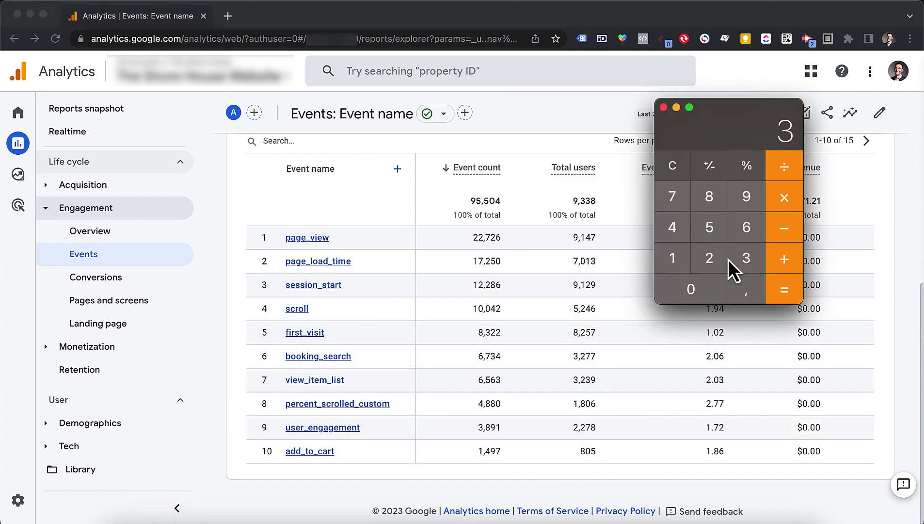
{"action": "type", "text": "277"}
{"action": "left_click", "coordinate": [785, 173]}
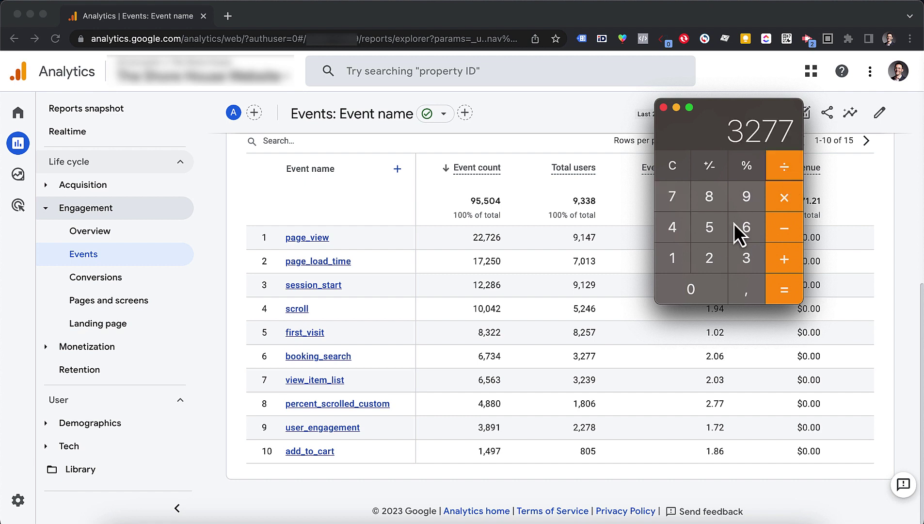
{"action": "left_click", "coordinate": [754, 196]}
{"action": "left_click", "coordinate": [747, 258]}
{"action": "left_click", "coordinate": [713, 204]}
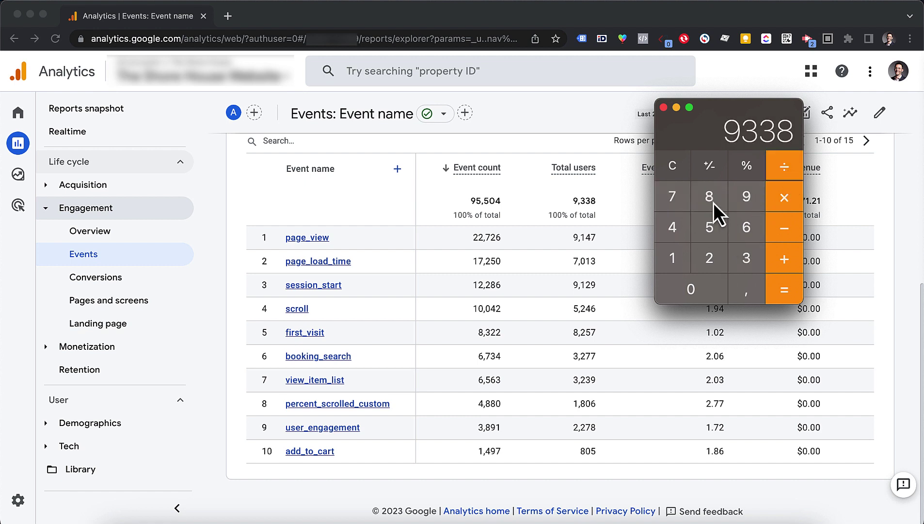
{"action": "left_click", "coordinate": [783, 289]}
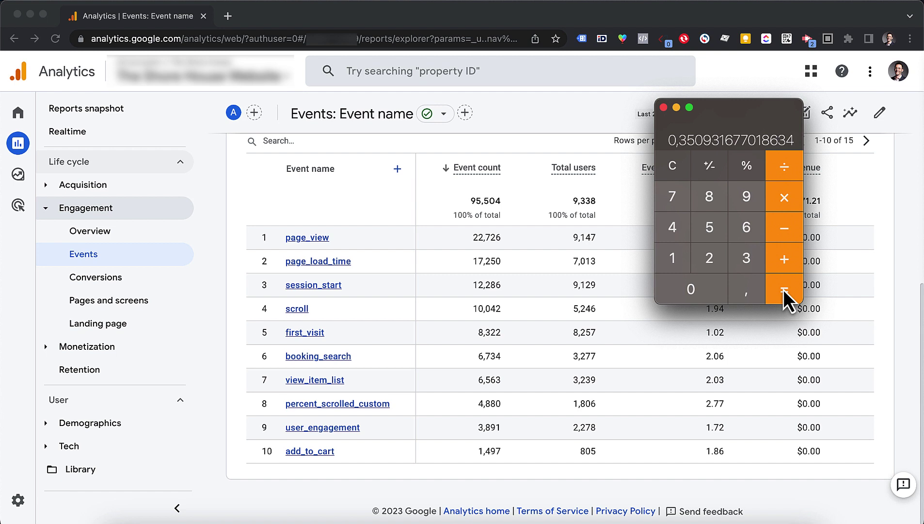
{"action": "left_click", "coordinate": [517, 316]}
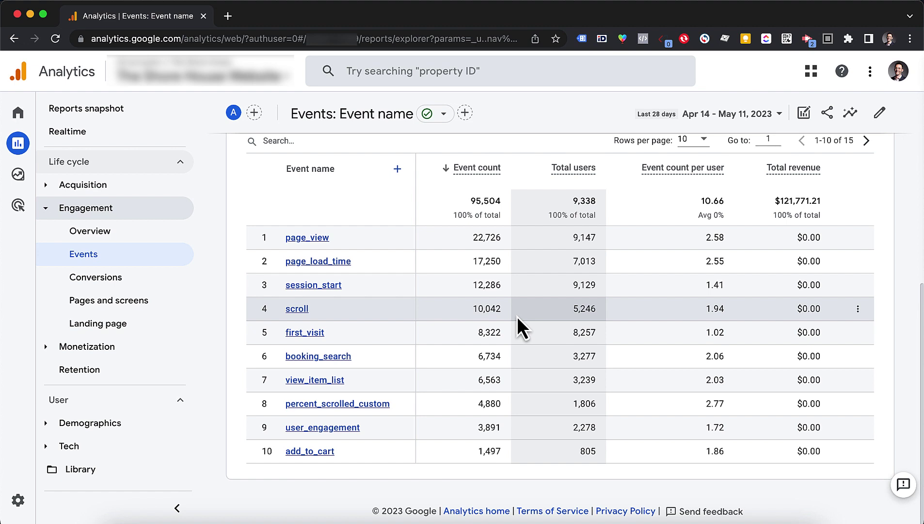
{"action": "mouse_move", "coordinate": [18, 173]}
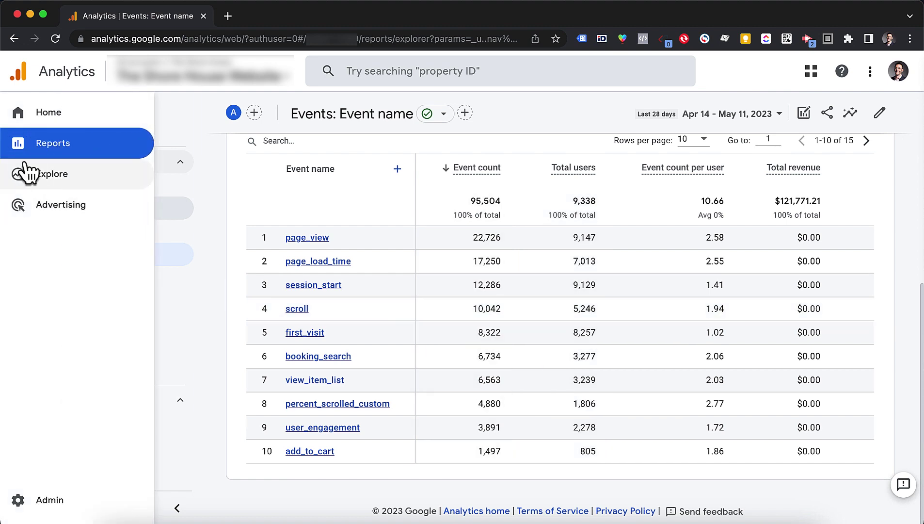
Step: Create a blank free-form exploration and import the Event name dimension
{"action": "left_click", "coordinate": [52, 176]}
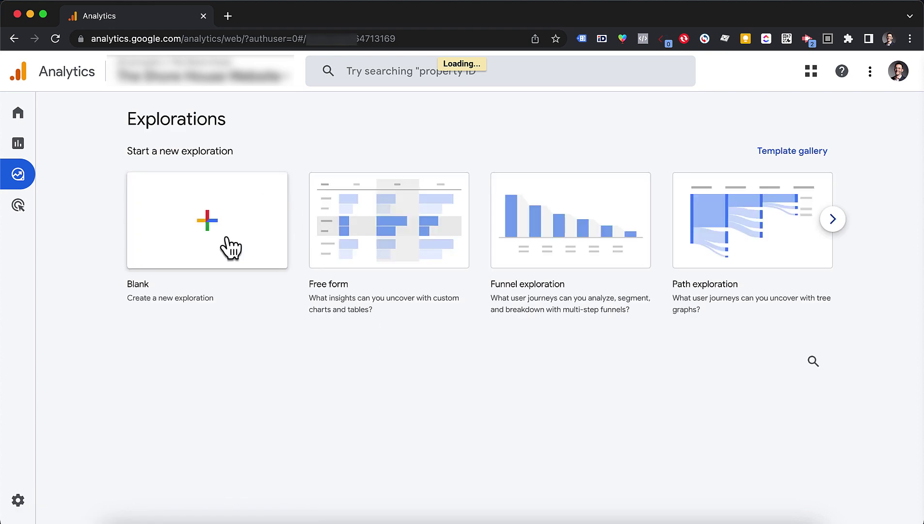
{"action": "left_click", "coordinate": [229, 247]}
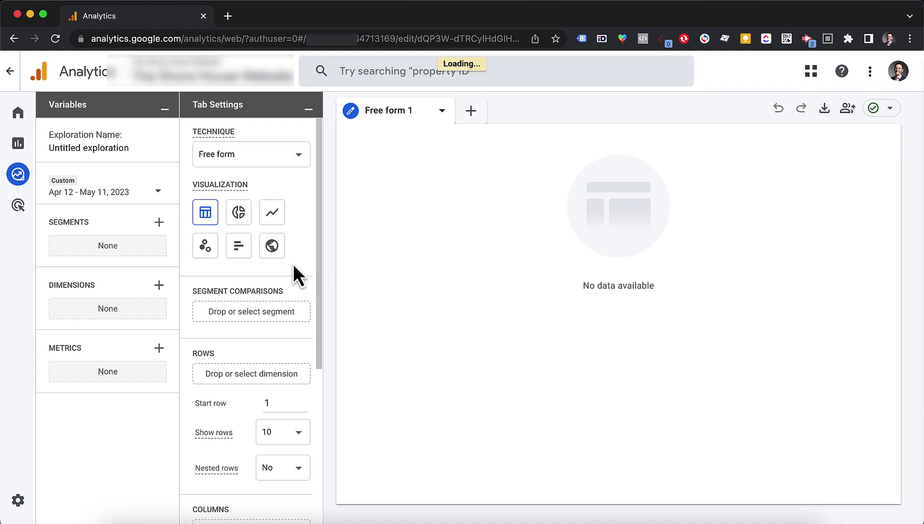
{"action": "left_click", "coordinate": [159, 285]}
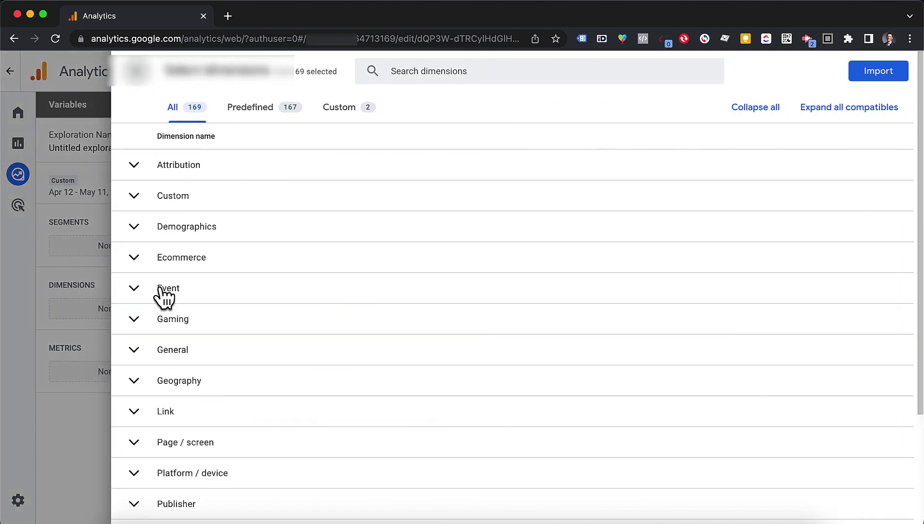
{"action": "left_click", "coordinate": [415, 70]}
{"action": "type", "text": "even"}
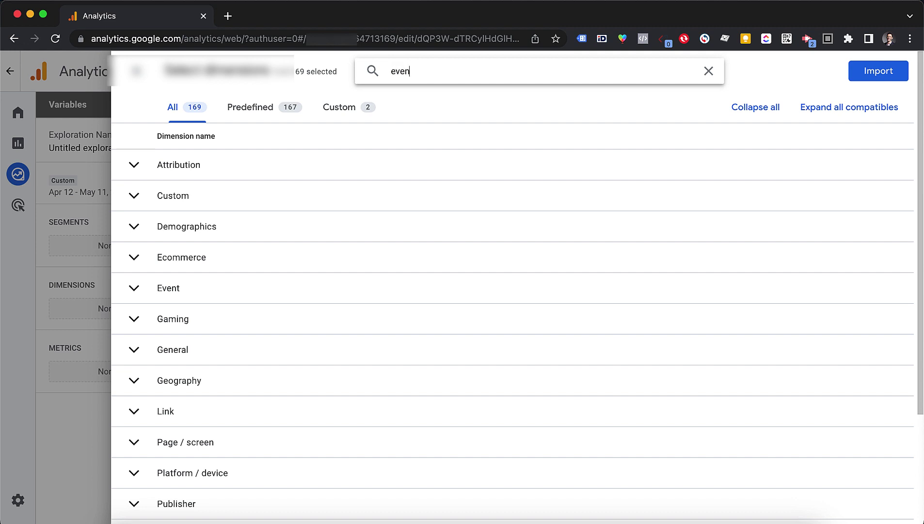
{"action": "type", "text": "t nam"}
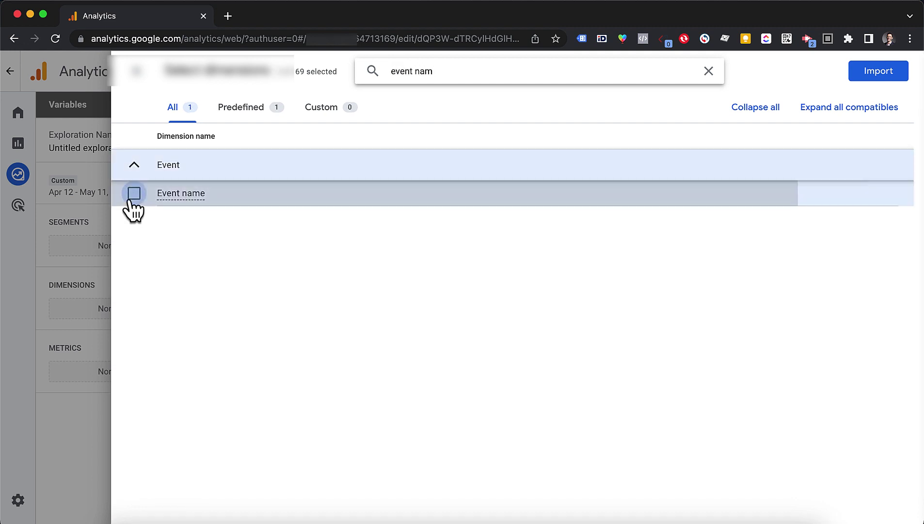
{"action": "left_click", "coordinate": [135, 193]}
{"action": "left_click", "coordinate": [877, 72]}
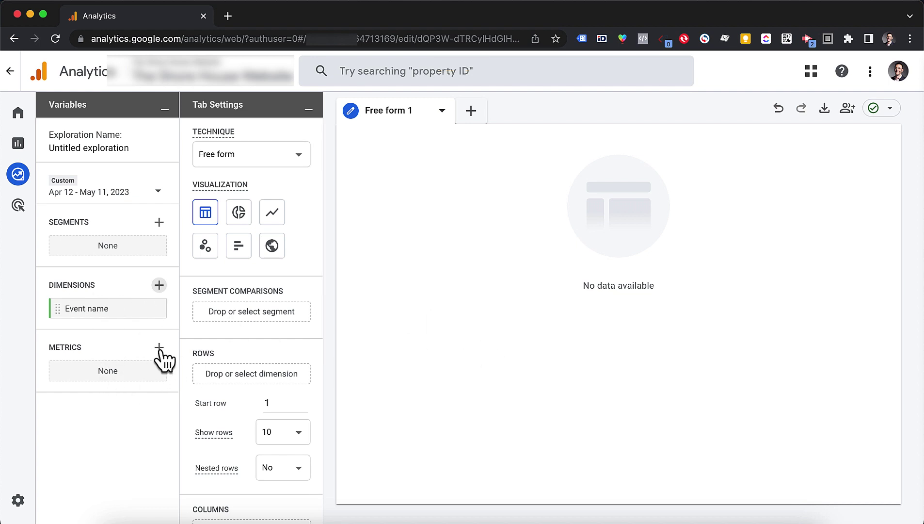
Step: Import the Total users metric, then use Event name as rows and Total users as values
{"action": "left_click", "coordinate": [159, 347]}
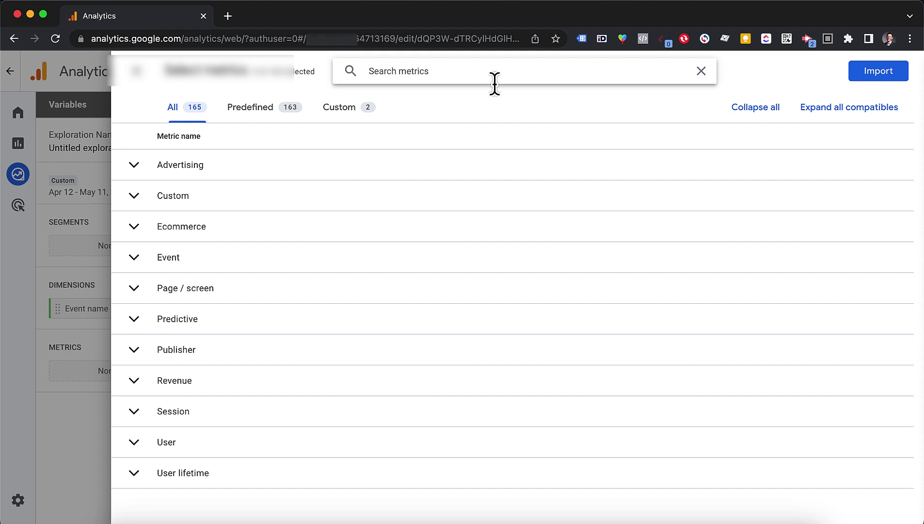
{"action": "type", "text": "total user"}
{"action": "left_click", "coordinate": [221, 192]}
{"action": "left_click", "coordinate": [883, 76]}
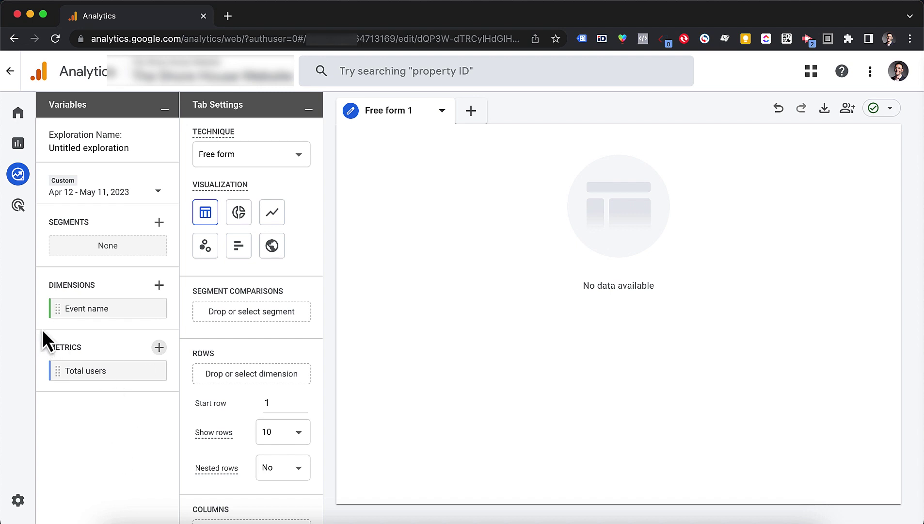
{"action": "double_click", "coordinate": [56, 309]}
{"action": "scroll", "coordinate": [242, 398], "scroll_direction": "down", "scroll_amount": 2}
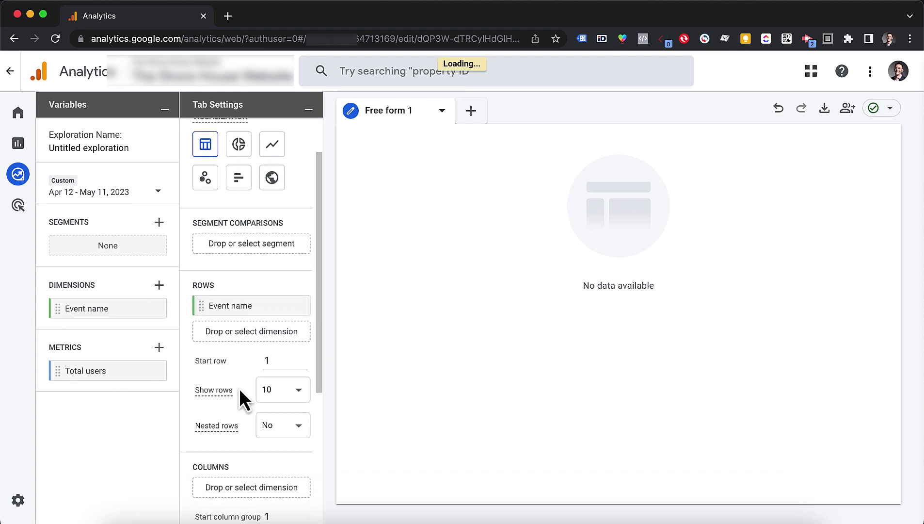
{"action": "scroll", "coordinate": [242, 398], "scroll_direction": "down", "scroll_amount": 5}
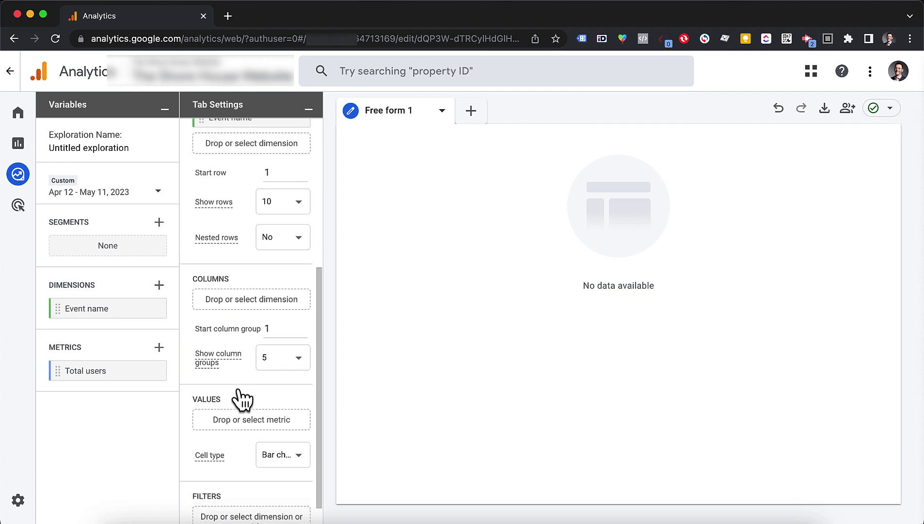
{"action": "double_click", "coordinate": [56, 371]}
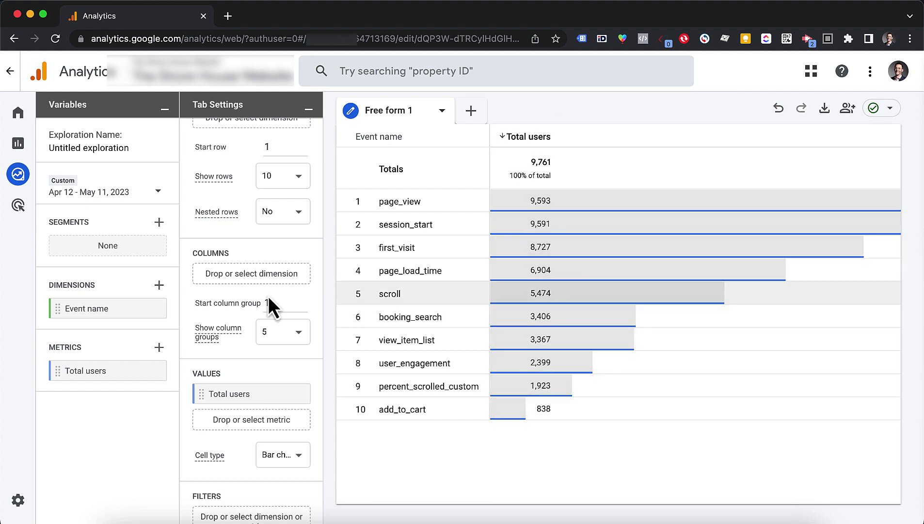
{"action": "scroll", "coordinate": [263, 294], "scroll_direction": "up", "scroll_amount": 2}
{"action": "scroll", "coordinate": [260, 295], "scroll_direction": "up", "scroll_amount": 3}
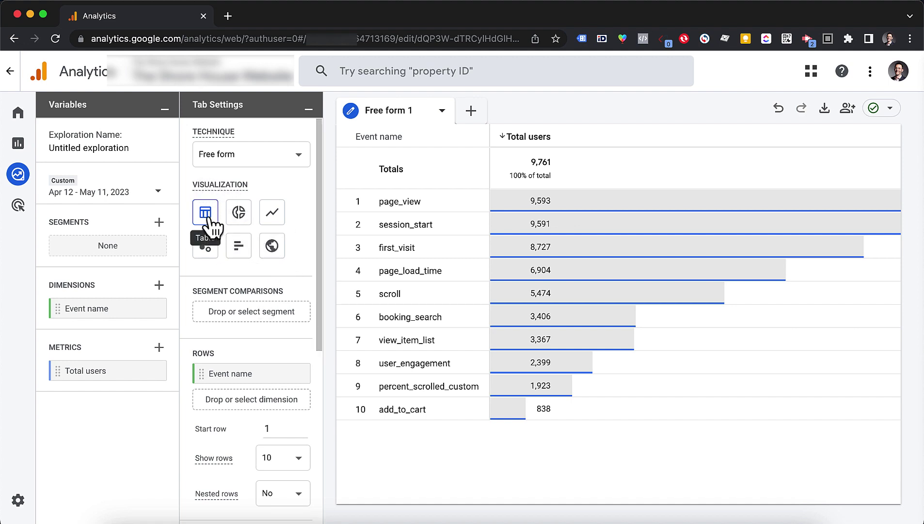
Step: Switch the visualization to a donut chart of total users per event name
{"action": "left_click", "coordinate": [239, 212]}
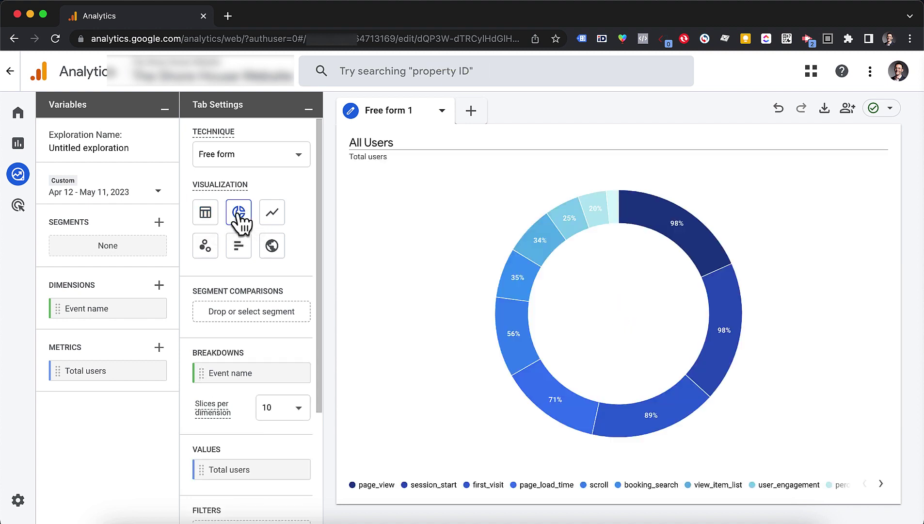